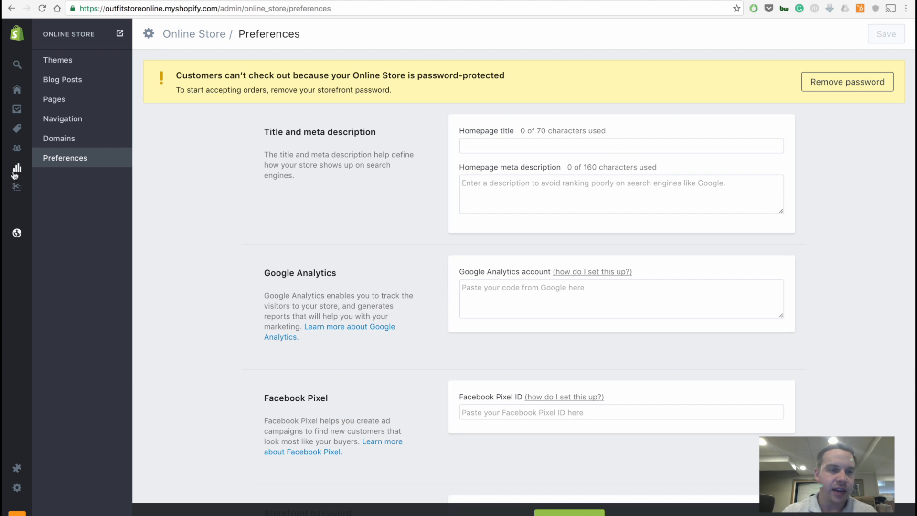
Set the online store's homepage title to "Outfit Store" in the store preferences.
{"action": "mouse_move", "coordinate": [76, 159]}
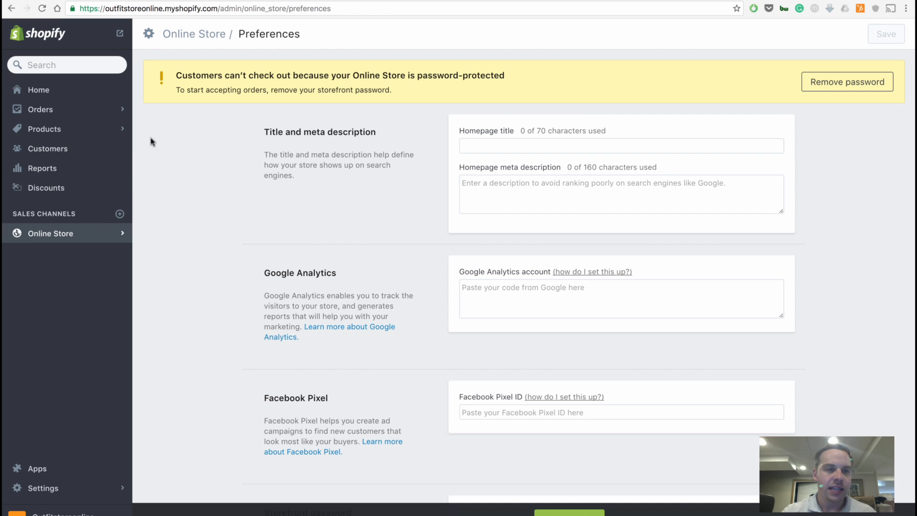
{"action": "left_click", "coordinate": [602, 149]}
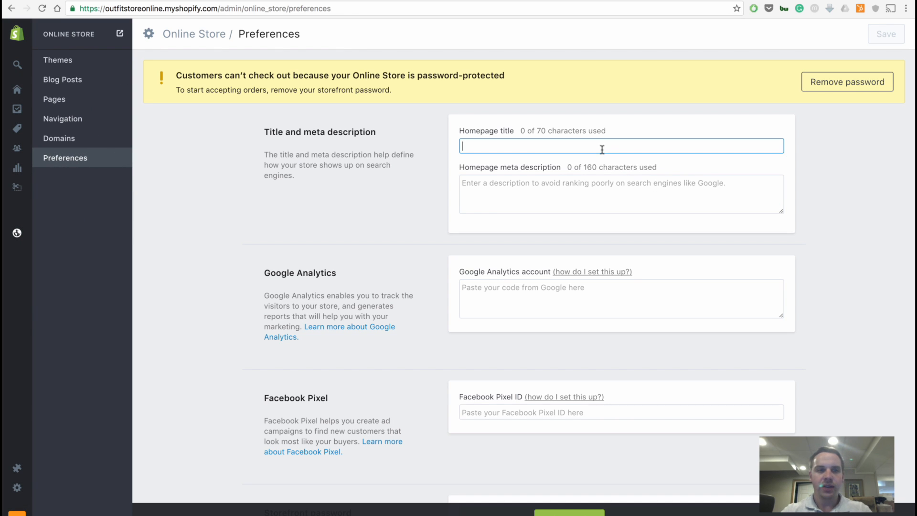
{"action": "type", "text": "Outfit Store"}
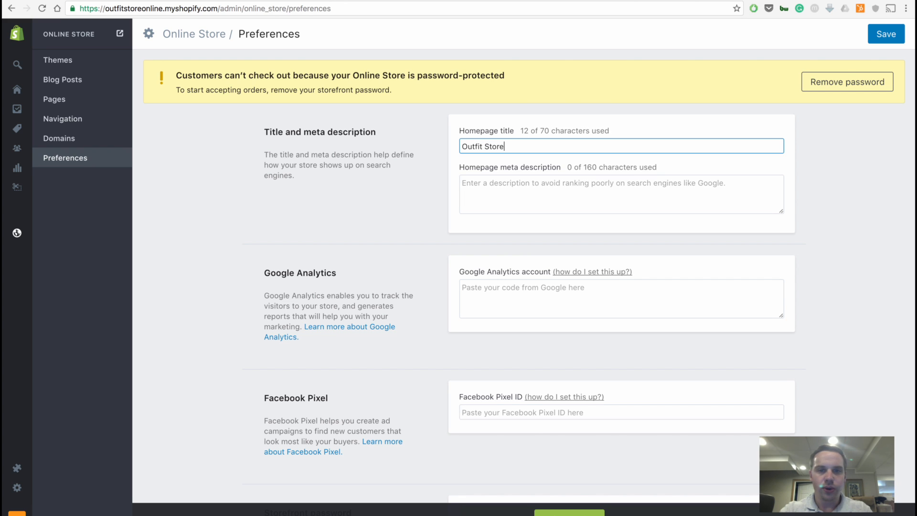
Enter "Selling Crazy Shirts All The Time!" as the homepage meta description.
{"action": "key", "text": "Tab"}
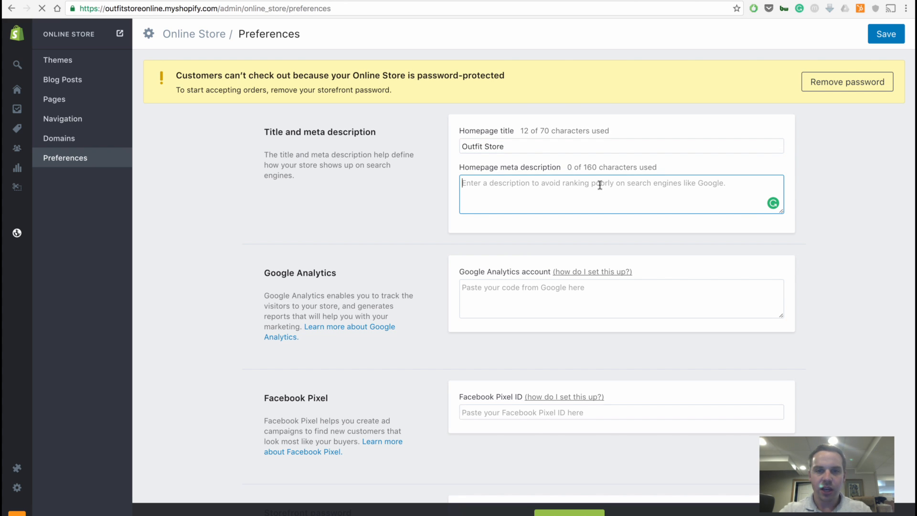
{"action": "type", "text": "Selling Cra"}
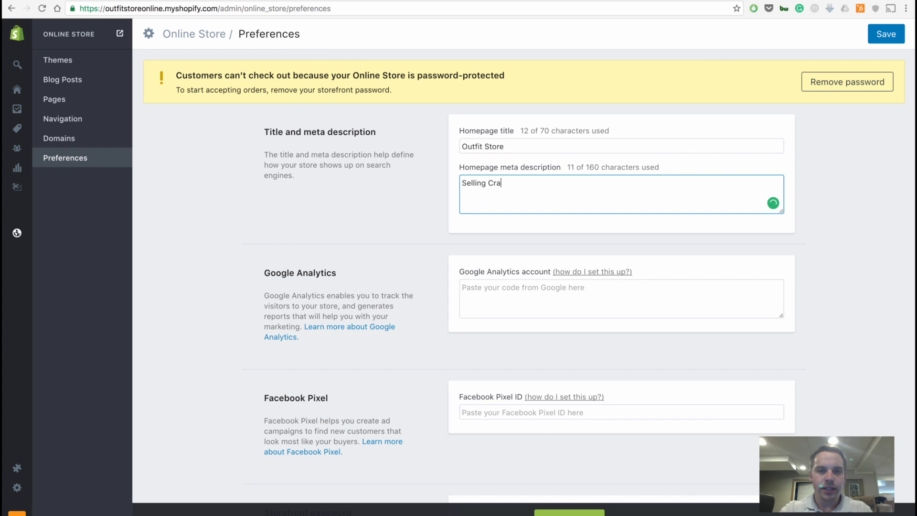
{"action": "type", "text": "zy Shirts All the Time"}
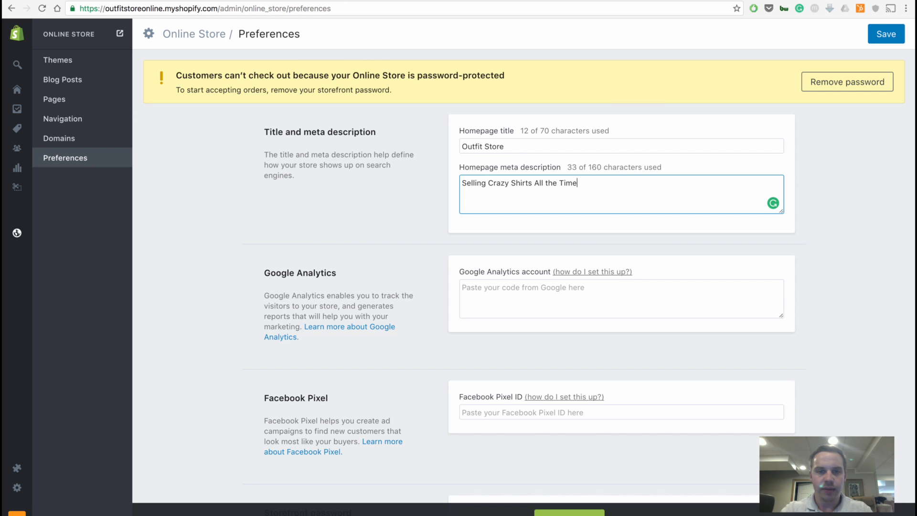
{"action": "left_click", "coordinate": [547, 183]}
{"action": "key", "text": "BackSpace"}
{"action": "type", "text": "T"}
{"action": "left_click", "coordinate": [596, 181]}
{"action": "type", "text": "!"}
Copy the website tracking script from Google Analytics and paste it into the Google Analytics account field of the Shopify preferences.
{"action": "left_click", "coordinate": [557, 299]}
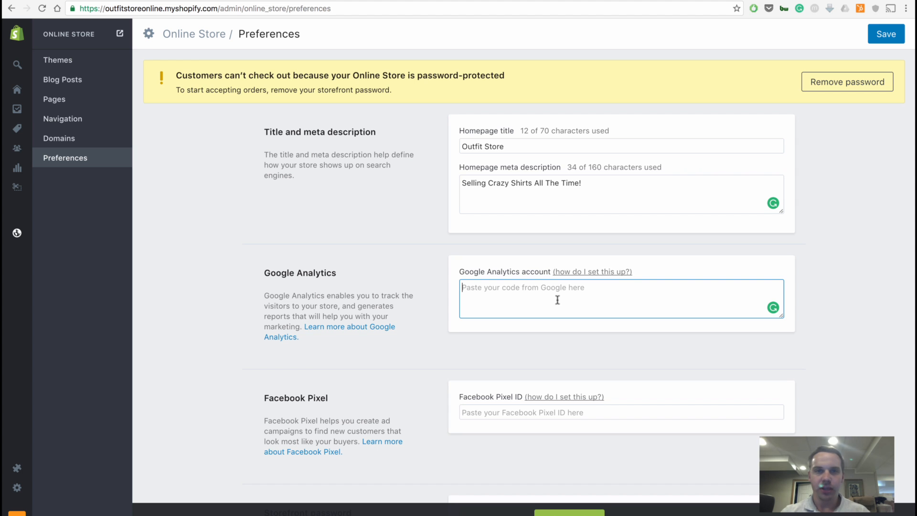
{"action": "left_click", "coordinate": [122, 2]}
{"action": "left_click", "coordinate": [335, 352]}
{"action": "key", "text": "ctrl+c"}
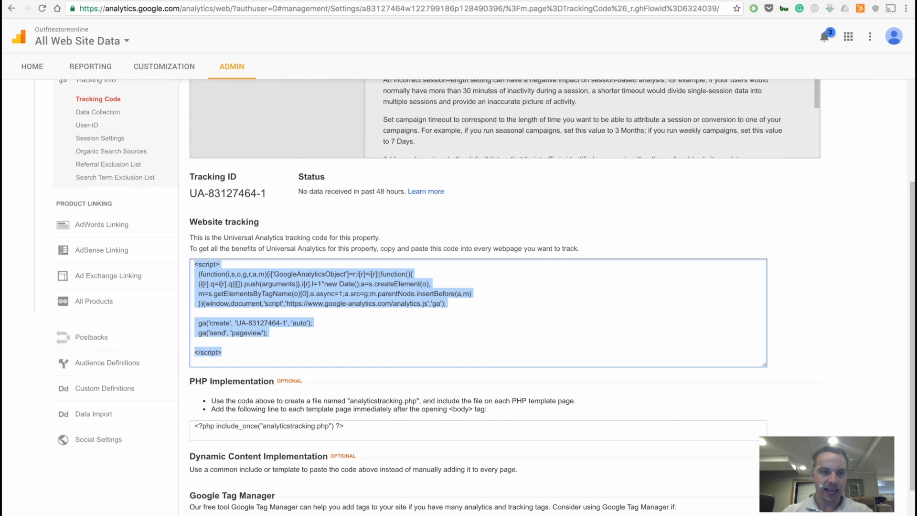
{"action": "left_click", "coordinate": [215, 2]}
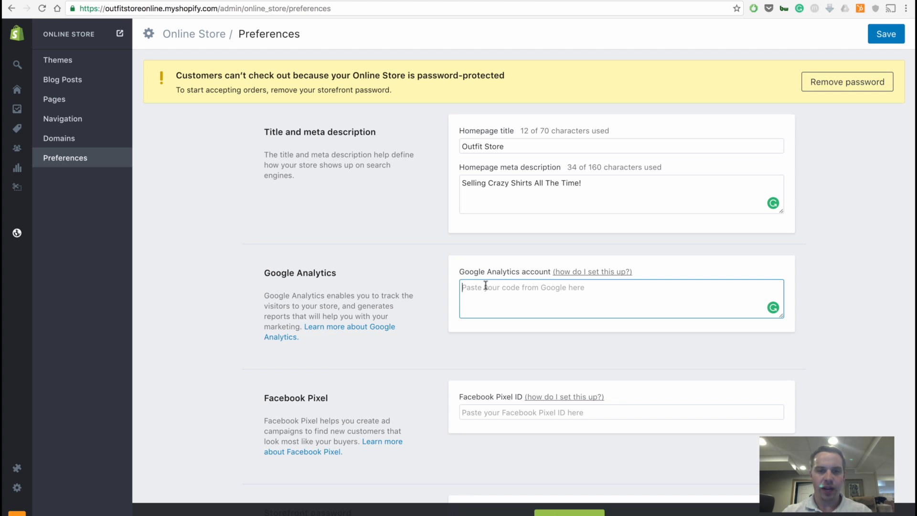
{"action": "key", "text": "ctrl+v"}
{"action": "scroll", "coordinate": [536, 308], "scroll_direction": "up", "scroll_amount": 3}
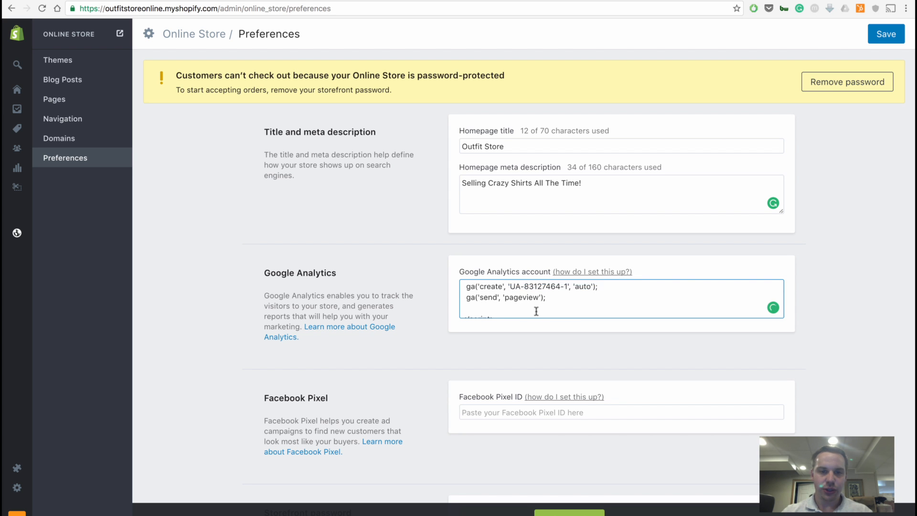
{"action": "scroll", "coordinate": [536, 310], "scroll_direction": "up", "scroll_amount": 5}
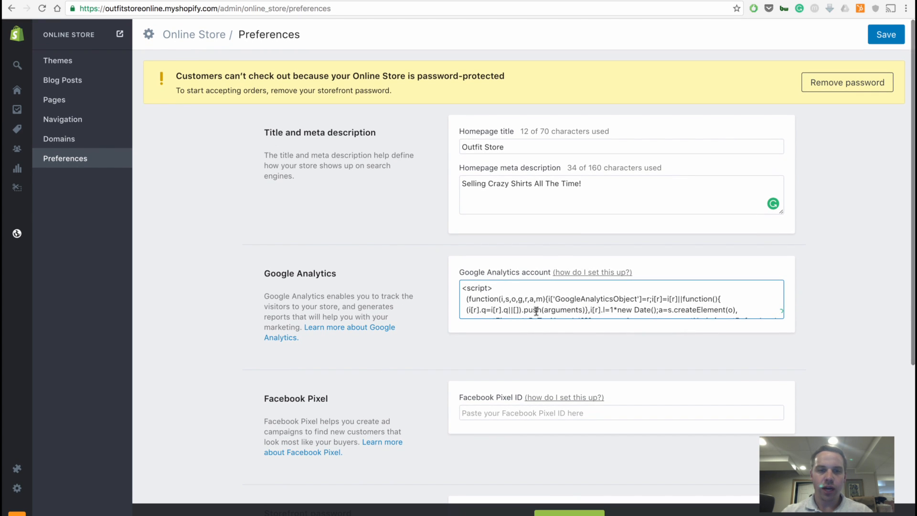
Review the Facebook Pixel and storefront password sections, and save the store preferences.
{"action": "scroll", "coordinate": [535, 311], "scroll_direction": "down", "scroll_amount": 8}
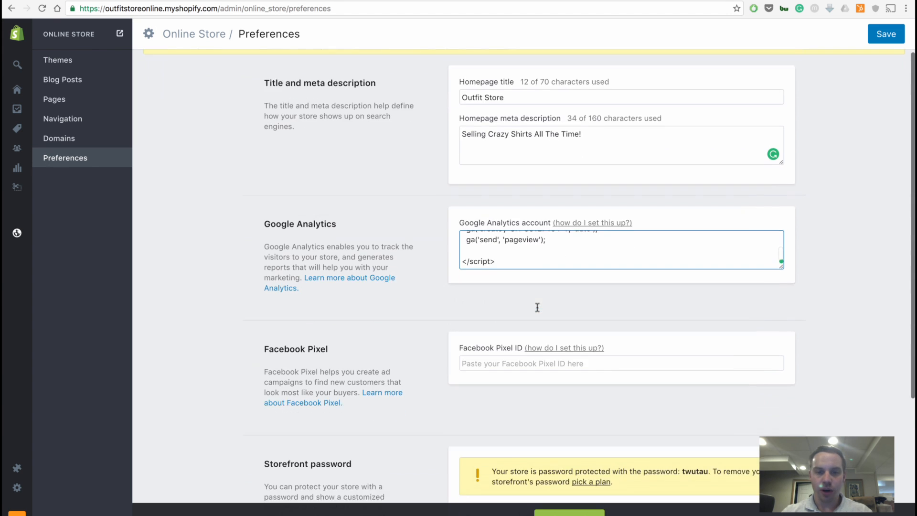
{"action": "scroll", "coordinate": [537, 308], "scroll_direction": "down", "scroll_amount": 3}
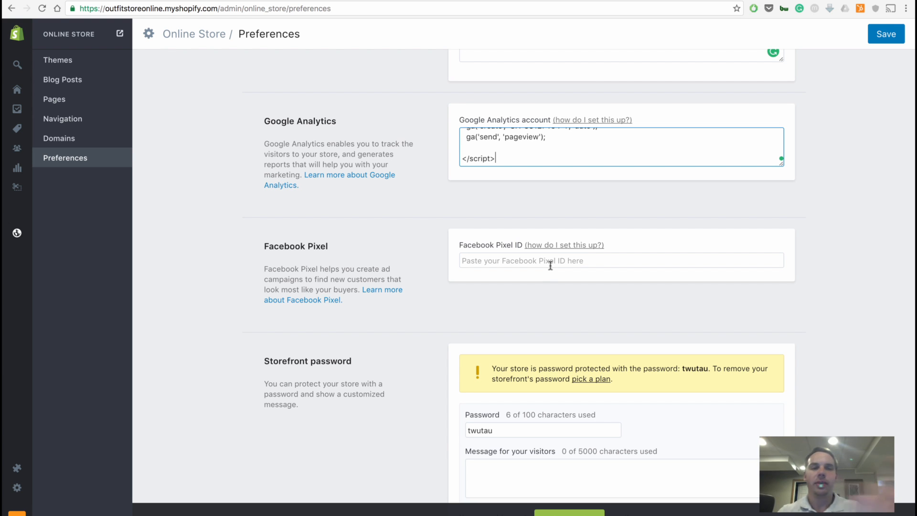
{"action": "scroll", "coordinate": [550, 265], "scroll_direction": "down", "scroll_amount": 2}
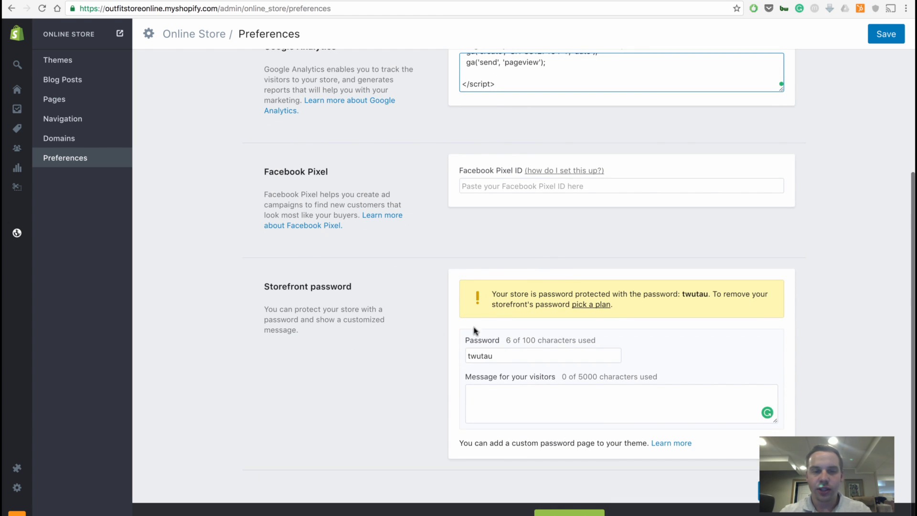
{"action": "scroll", "coordinate": [552, 394], "scroll_direction": "down", "scroll_amount": 1}
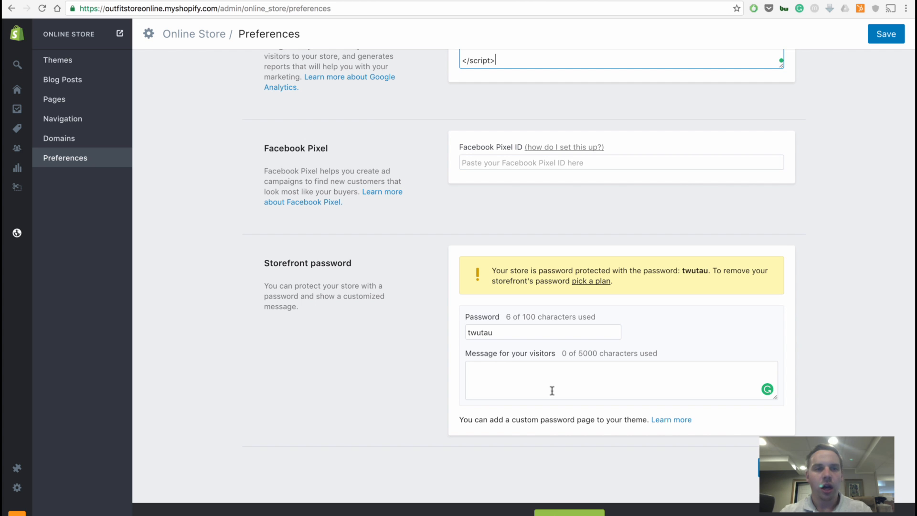
{"action": "scroll", "coordinate": [552, 391], "scroll_direction": "up", "scroll_amount": 3}
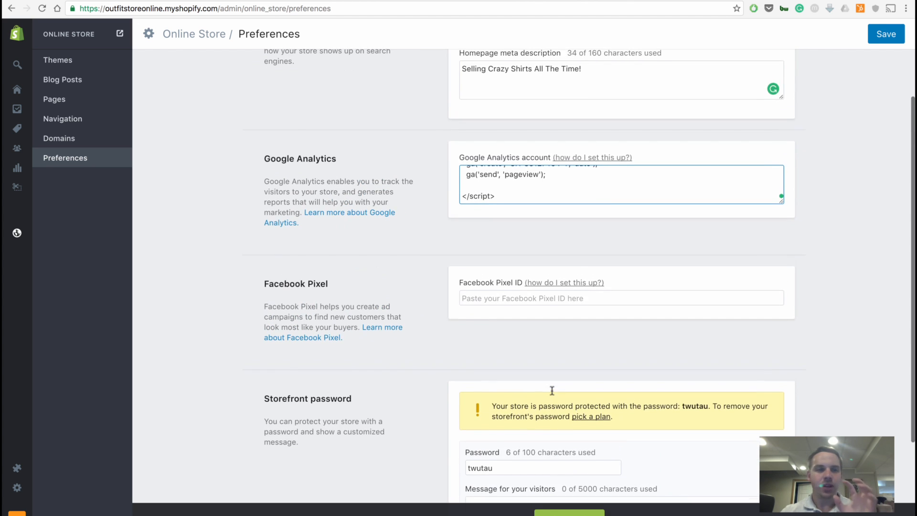
{"action": "scroll", "coordinate": [552, 390], "scroll_direction": "down", "scroll_amount": 6}
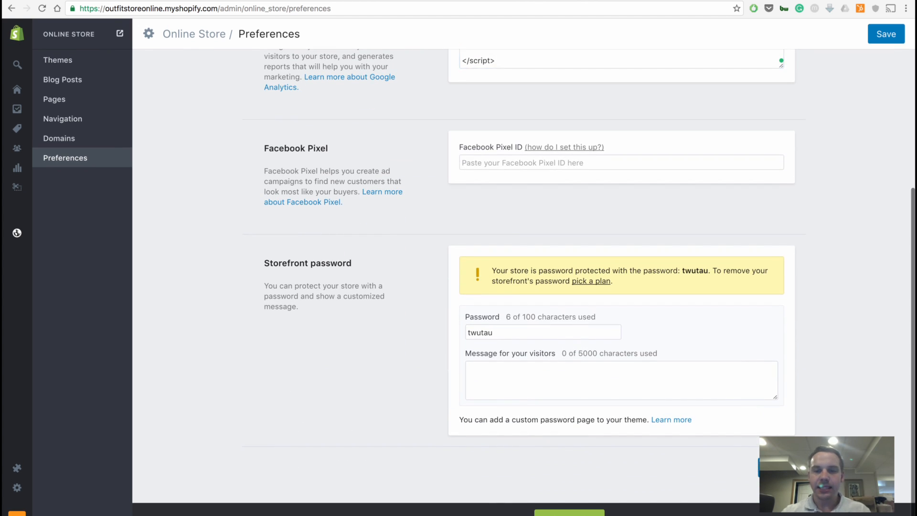
{"action": "left_click", "coordinate": [776, 467]}
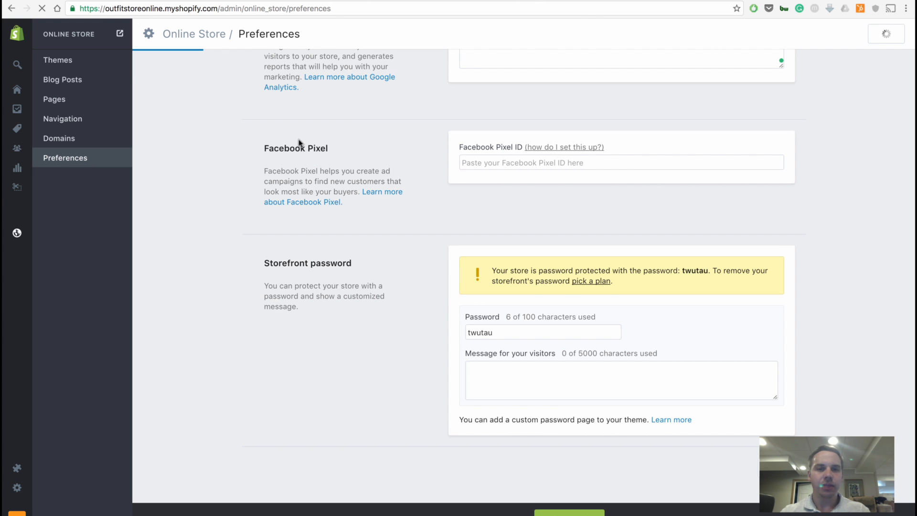
{"action": "scroll", "coordinate": [299, 142], "scroll_direction": "up", "scroll_amount": 5}
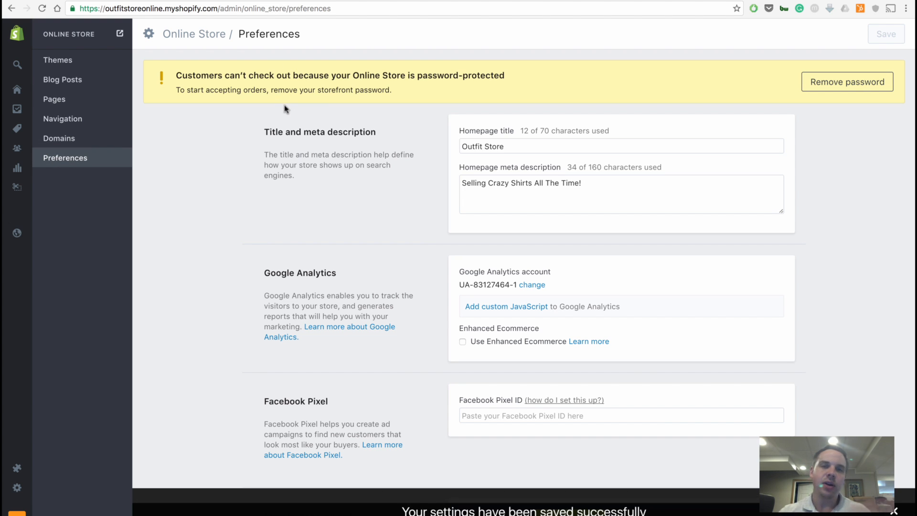
Open the Header settings of the Simple theme in the theme editor and enable the custom logo.
{"action": "left_click", "coordinate": [84, 66]}
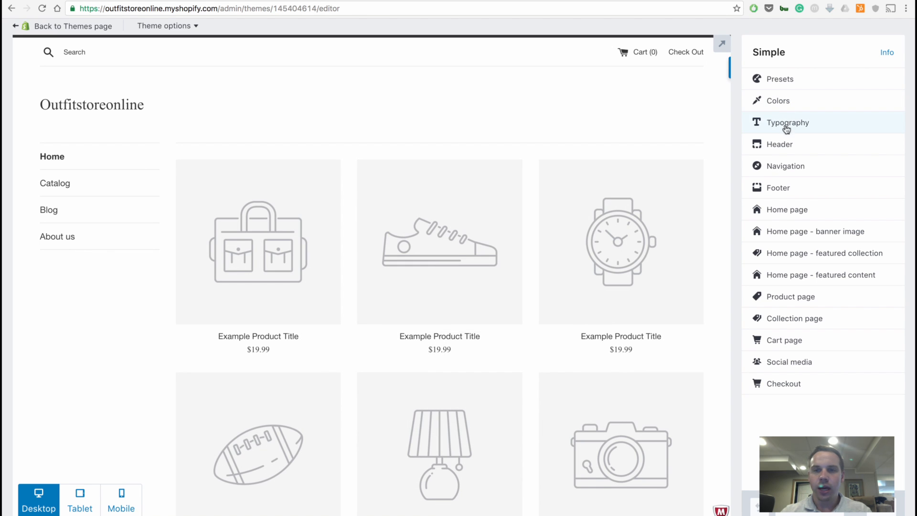
{"action": "left_click", "coordinate": [786, 145]}
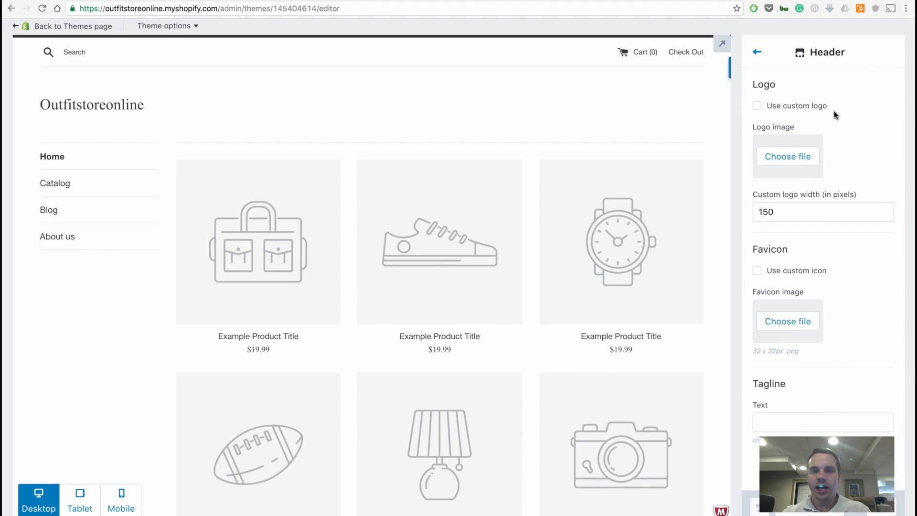
{"action": "left_click", "coordinate": [755, 106]}
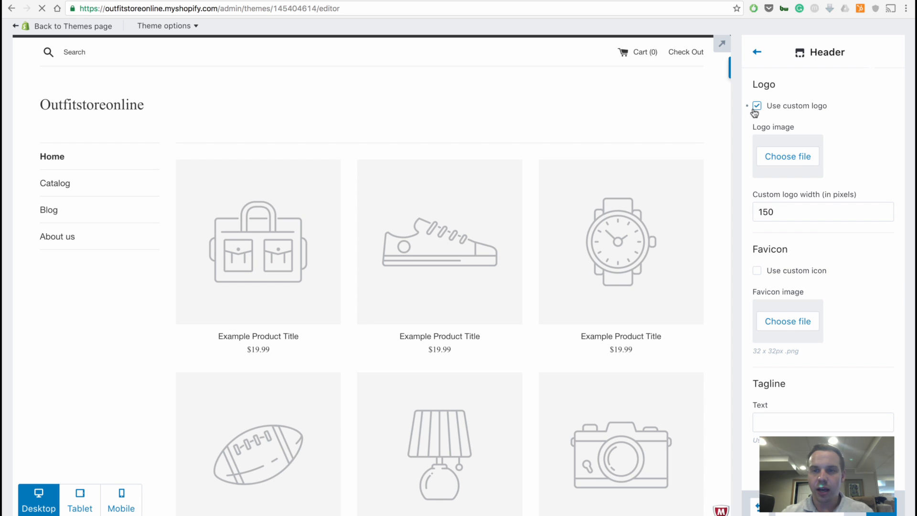
Upload the blue Outfit Store badge from the Downloads folder as the logo image and save the theme changes.
{"action": "left_click", "coordinate": [789, 160]}
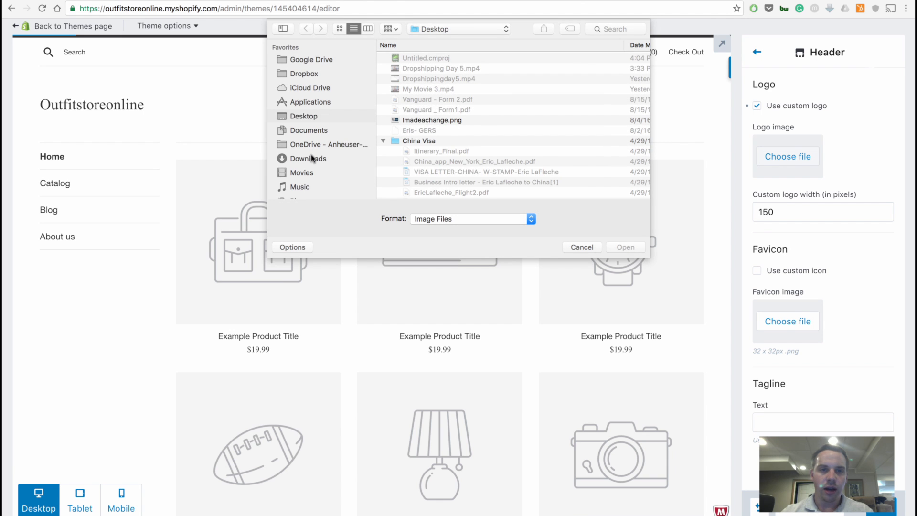
{"action": "left_click", "coordinate": [310, 158]}
{"action": "left_click", "coordinate": [423, 59]}
{"action": "double_click", "coordinate": [423, 59]}
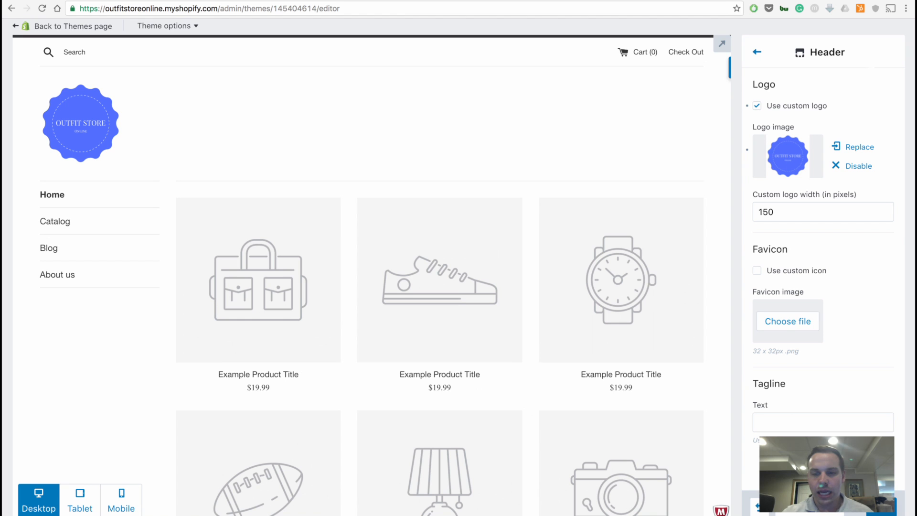
{"action": "left_click", "coordinate": [881, 507]}
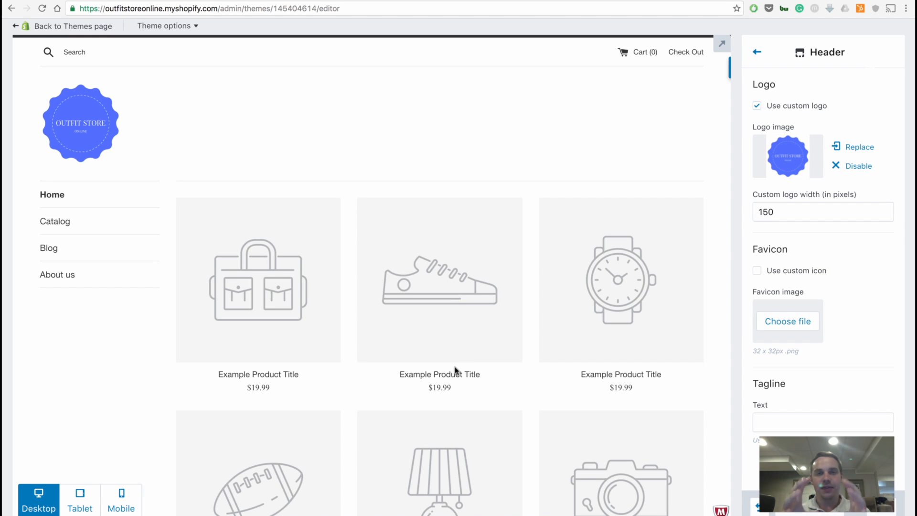
Start adding a product from a home page placeholder and go to the store's collections.
{"action": "left_click", "coordinate": [455, 370]}
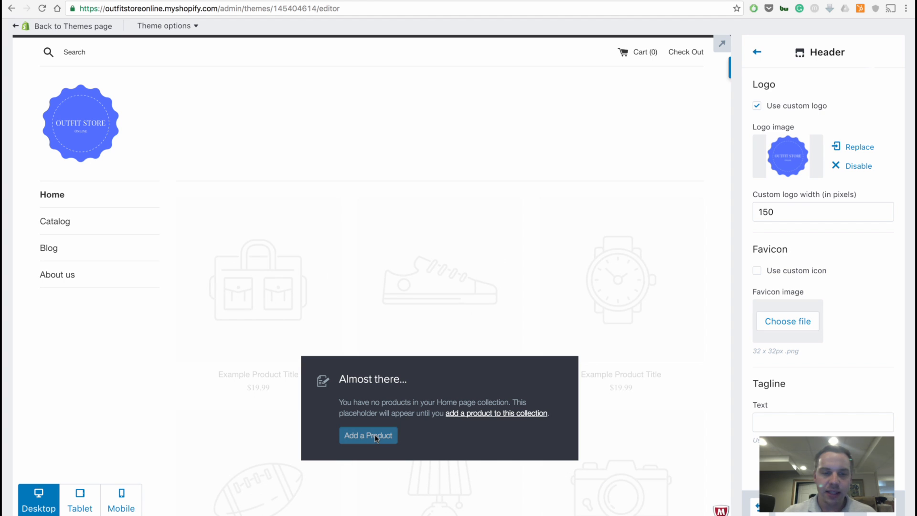
{"action": "left_click", "coordinate": [375, 435]}
{"action": "left_click", "coordinate": [547, 175]}
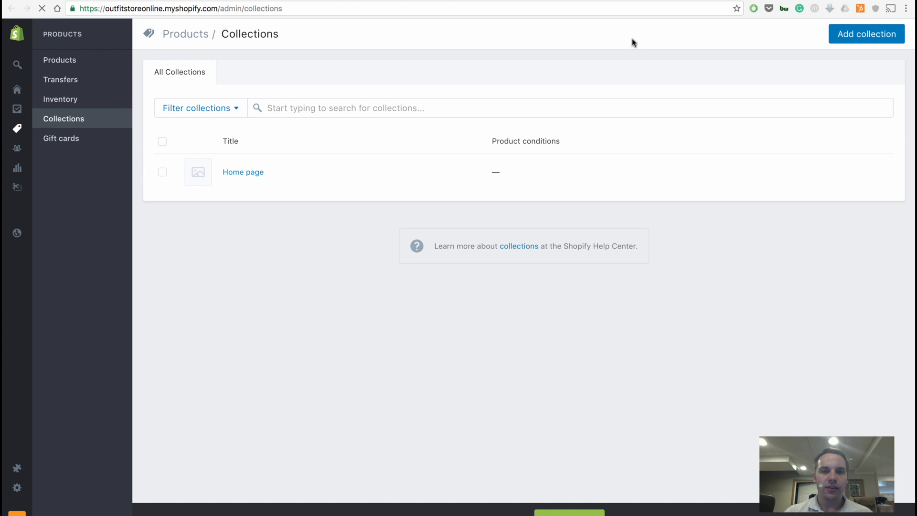
{"action": "left_click", "coordinate": [701, 0]}
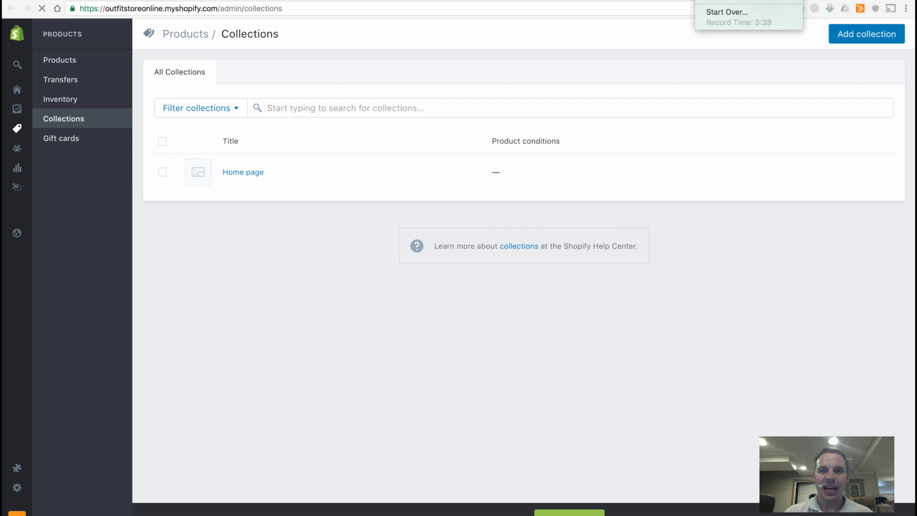
{"action": "left_click", "coordinate": [826, 174]}
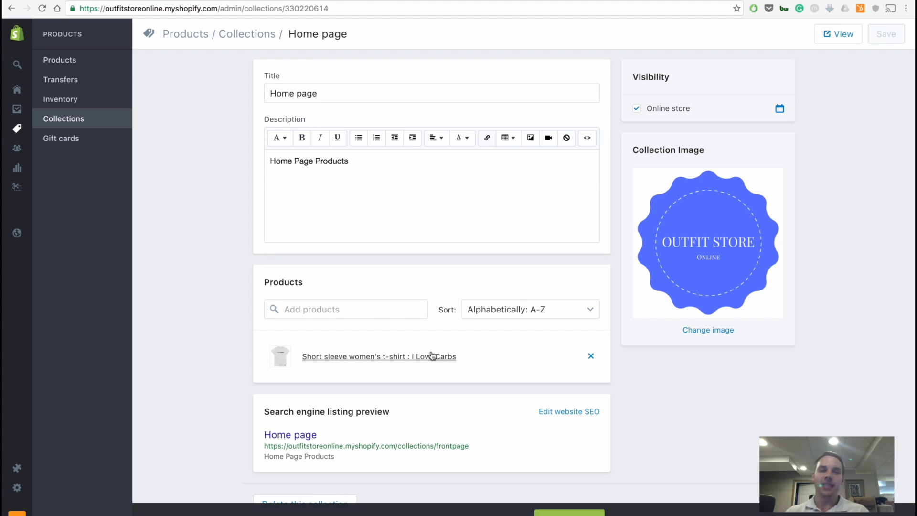
Open the product "Short sleeve women's t-shirt : I Love Carbs" and examine its description, images and variants.
{"action": "mouse_move", "coordinate": [20, 115]}
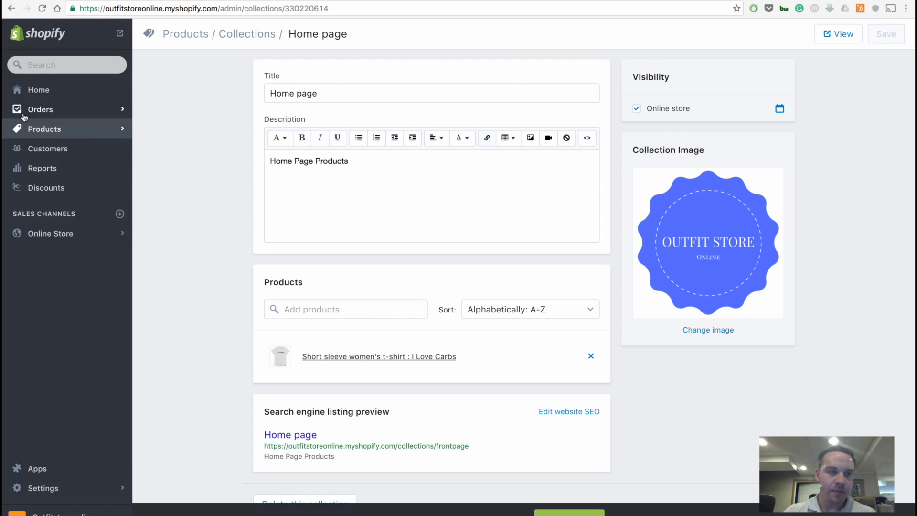
{"action": "left_click", "coordinate": [53, 130]}
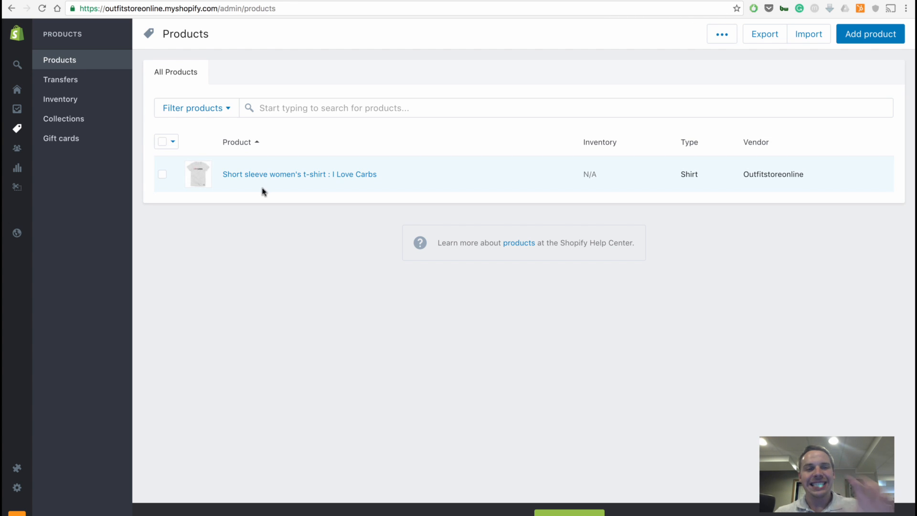
{"action": "left_click", "coordinate": [296, 178]}
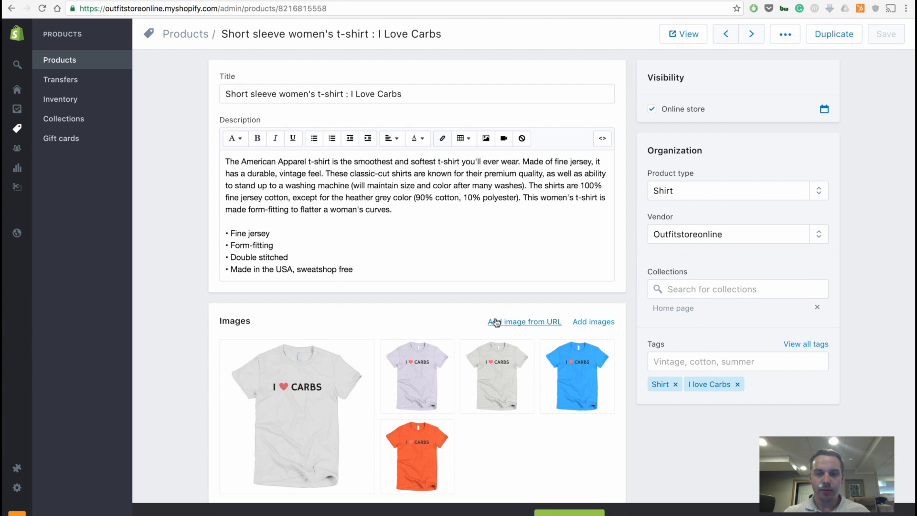
{"action": "scroll", "coordinate": [496, 322], "scroll_direction": "down", "scroll_amount": 3}
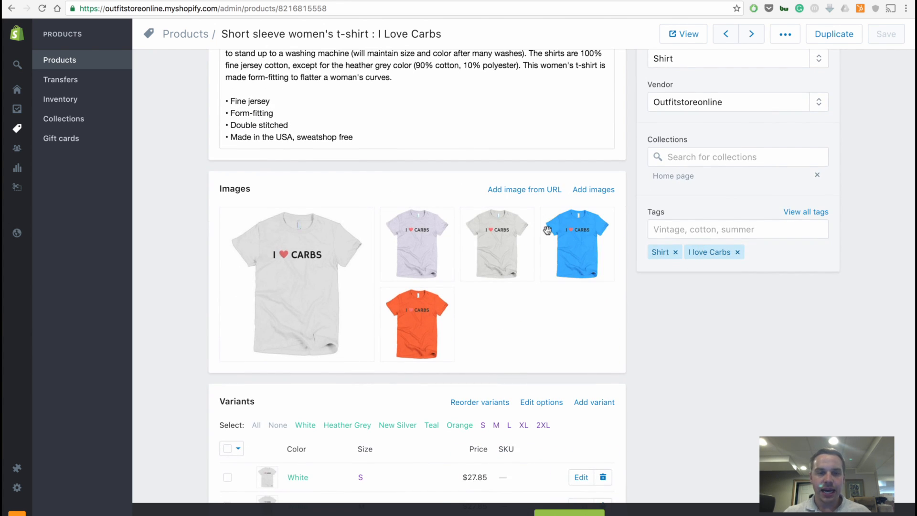
{"action": "scroll", "coordinate": [526, 234], "scroll_direction": "down", "scroll_amount": 3}
{"action": "scroll", "coordinate": [434, 388], "scroll_direction": "down", "scroll_amount": 2}
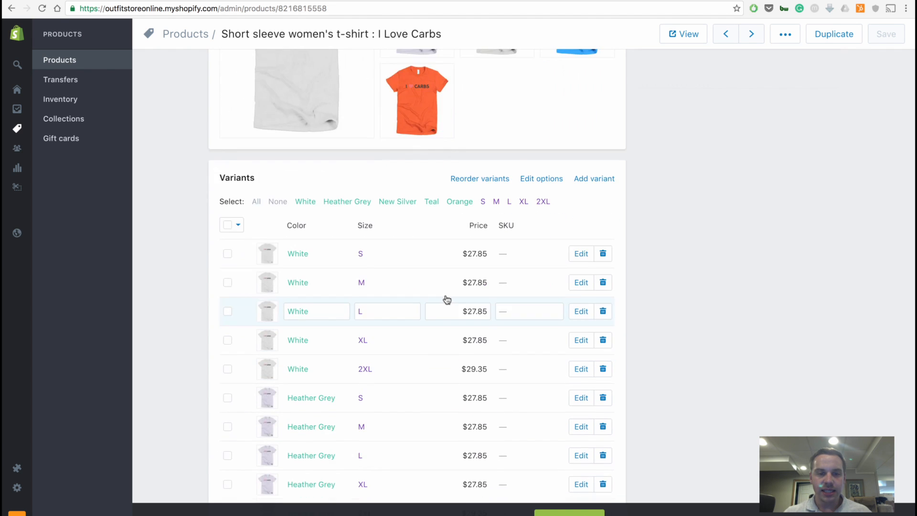
{"action": "scroll", "coordinate": [446, 300], "scroll_direction": "down", "scroll_amount": 8}
{"action": "scroll", "coordinate": [446, 299], "scroll_direction": "up", "scroll_amount": 10}
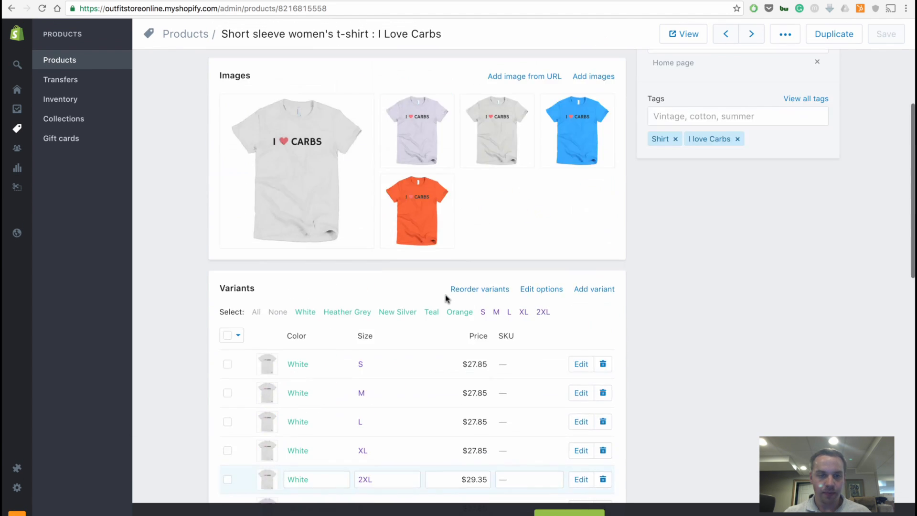
Add a blank line at the end of the product description and upload Shopguard.png from the Pictures folder as an image for it.
{"action": "scroll", "coordinate": [446, 299], "scroll_direction": "up", "scroll_amount": 5}
{"action": "left_click", "coordinate": [404, 273]}
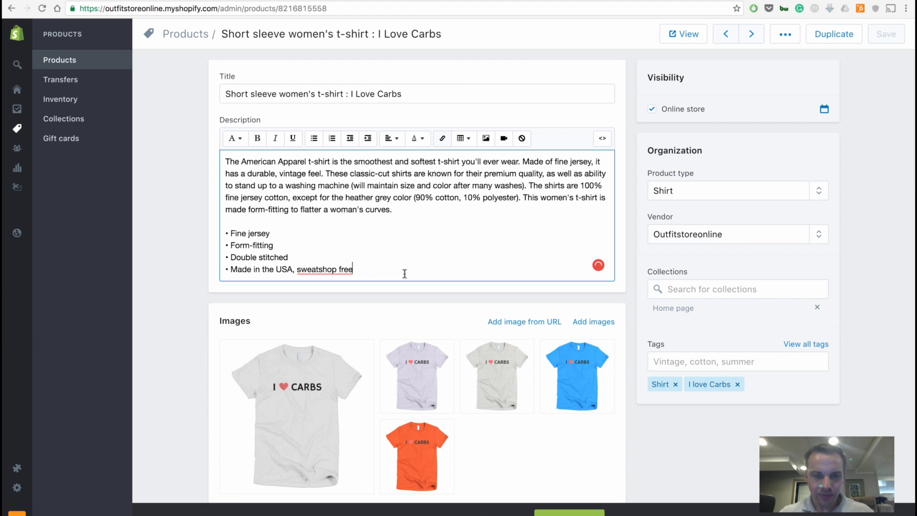
{"action": "key", "text": "Return"}
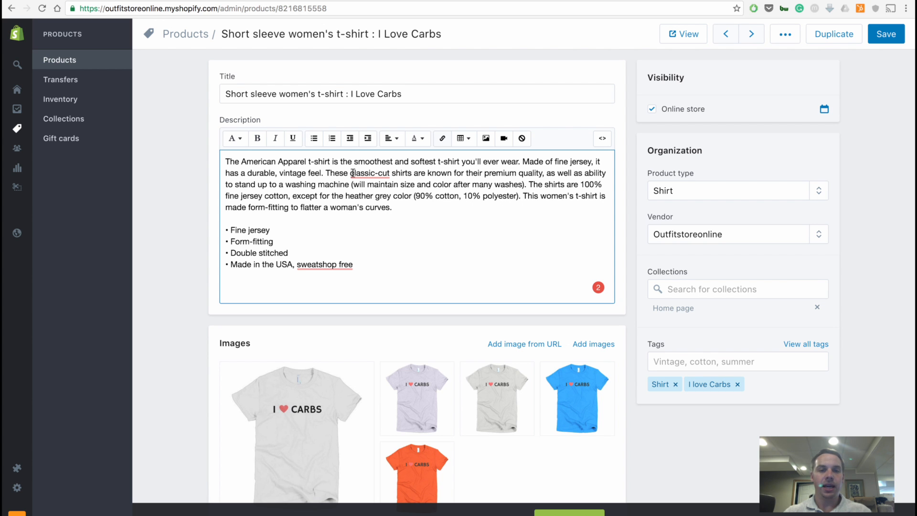
{"action": "left_click", "coordinate": [480, 139]}
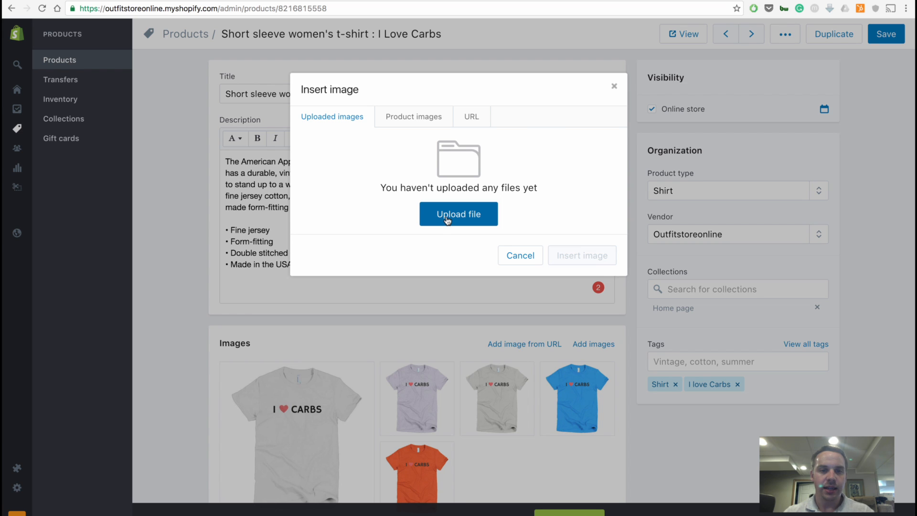
{"action": "left_click", "coordinate": [447, 220]}
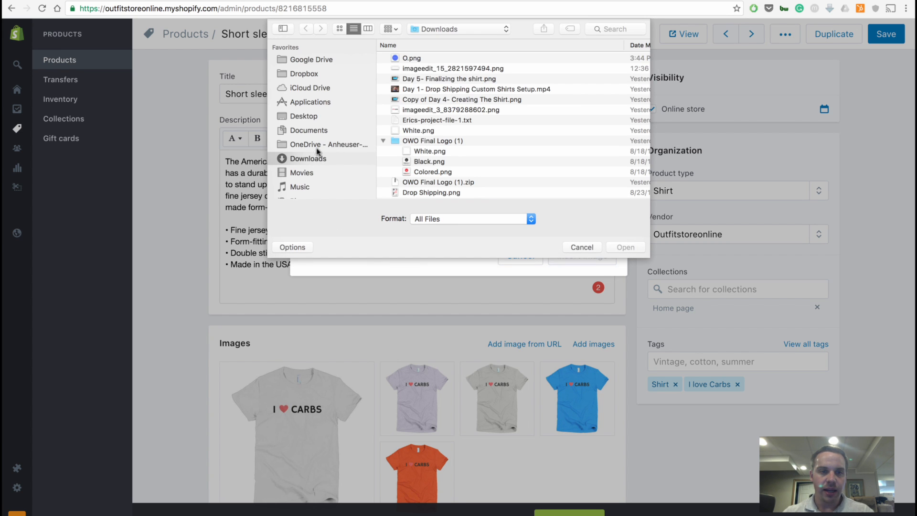
{"action": "scroll", "coordinate": [308, 162], "scroll_direction": "down", "scroll_amount": 3}
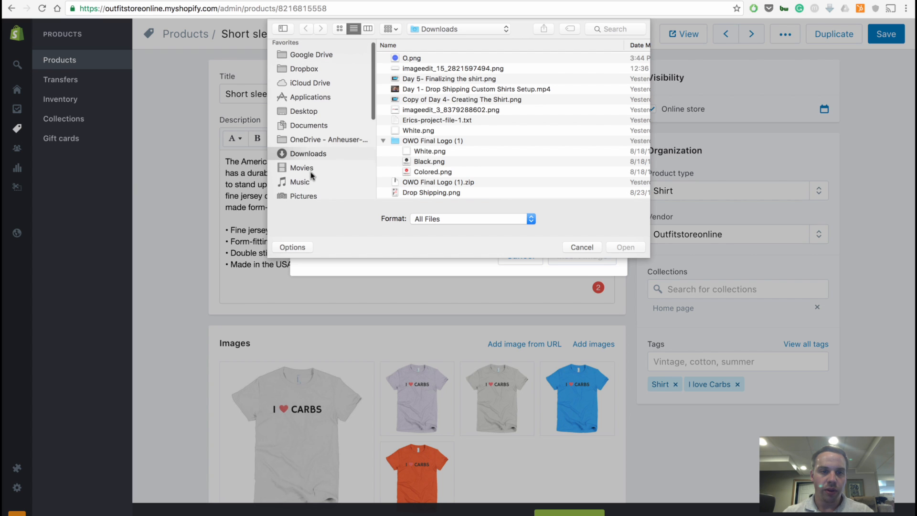
{"action": "left_click", "coordinate": [310, 142]}
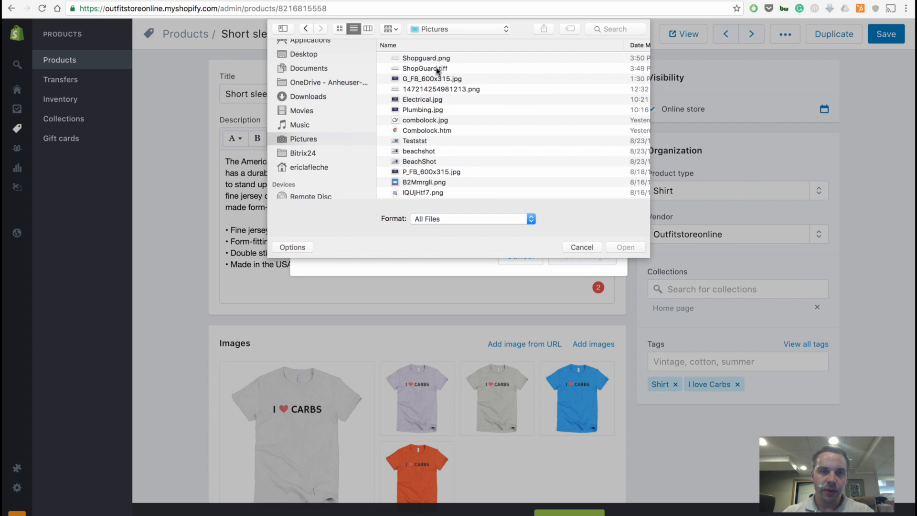
{"action": "left_click", "coordinate": [440, 58]}
{"action": "double_click", "coordinate": [440, 57]}
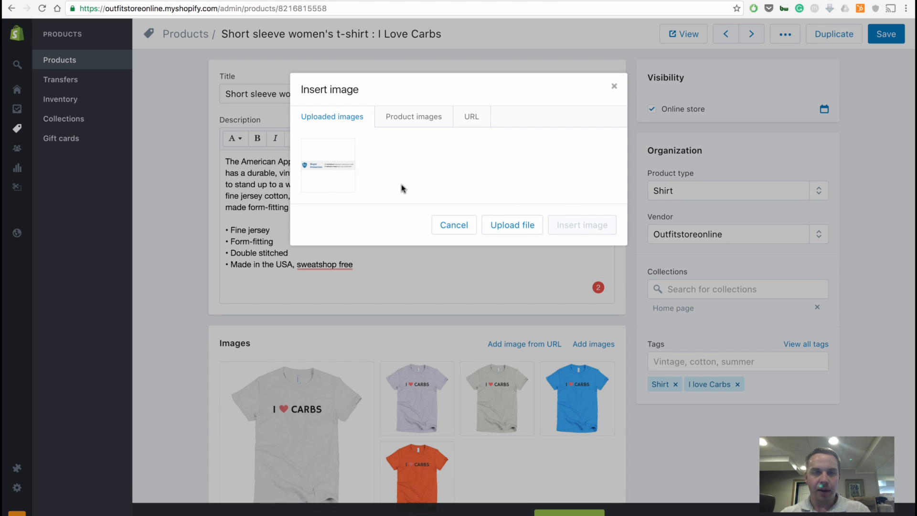
Insert the uploaded Buyer Protection image below the description's bullet points at Large (480x480) size.
{"action": "left_click", "coordinate": [319, 182]}
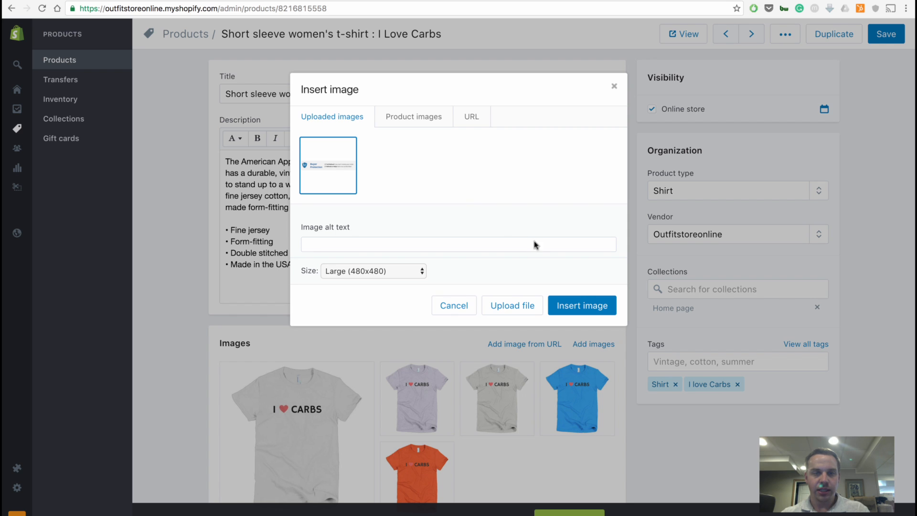
{"action": "left_click", "coordinate": [586, 305]}
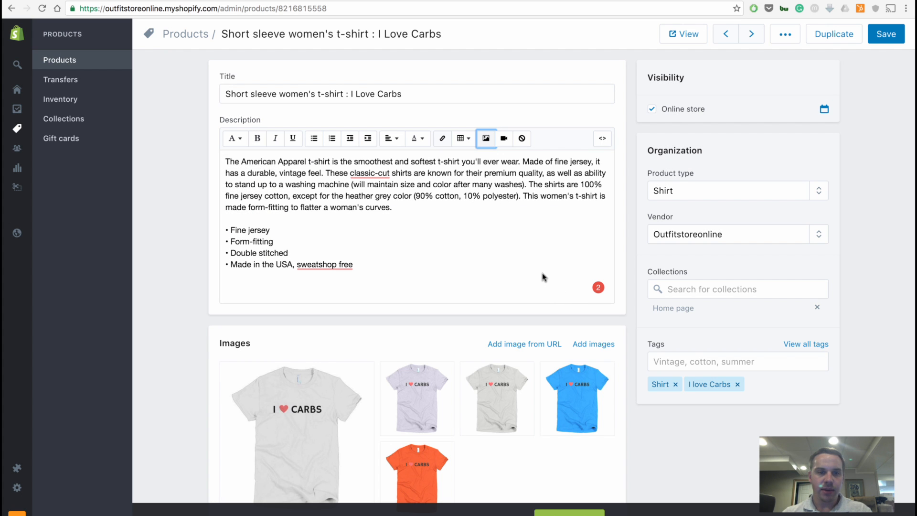
{"action": "scroll", "coordinate": [508, 272], "scroll_direction": "down", "scroll_amount": 2}
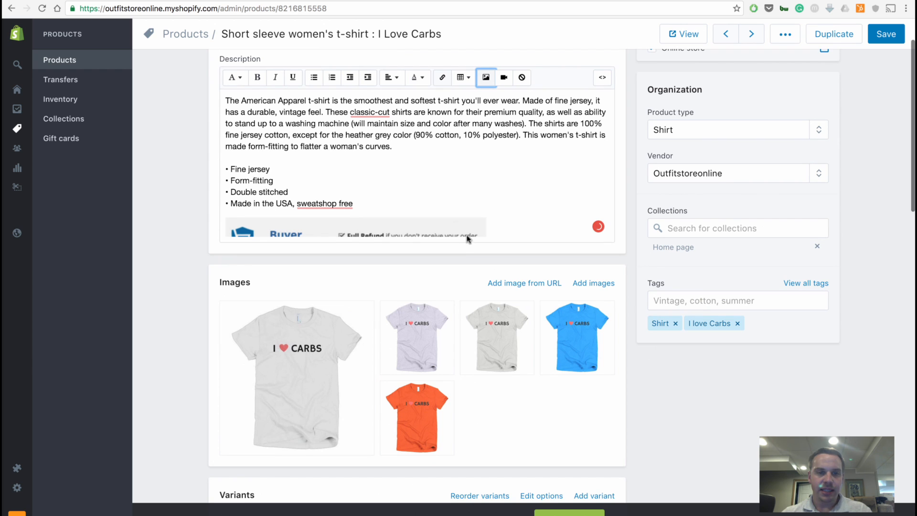
{"action": "scroll", "coordinate": [478, 210], "scroll_direction": "down", "scroll_amount": 1}
{"action": "left_click", "coordinate": [492, 201]}
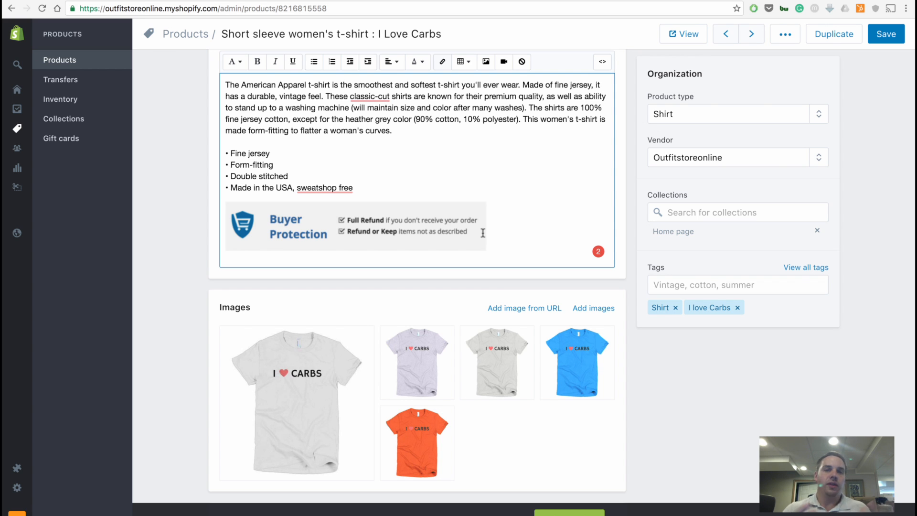
Add the line "Only 8 Left in Stock!" above the first paragraph of the product description.
{"action": "scroll", "coordinate": [348, 124], "scroll_direction": "up", "scroll_amount": 1}
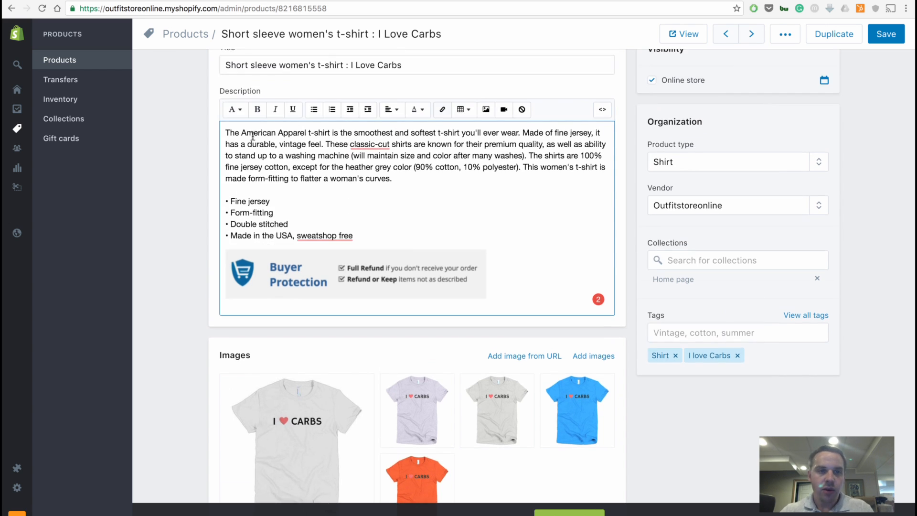
{"action": "left_click", "coordinate": [226, 132]}
{"action": "key", "text": "Return"}
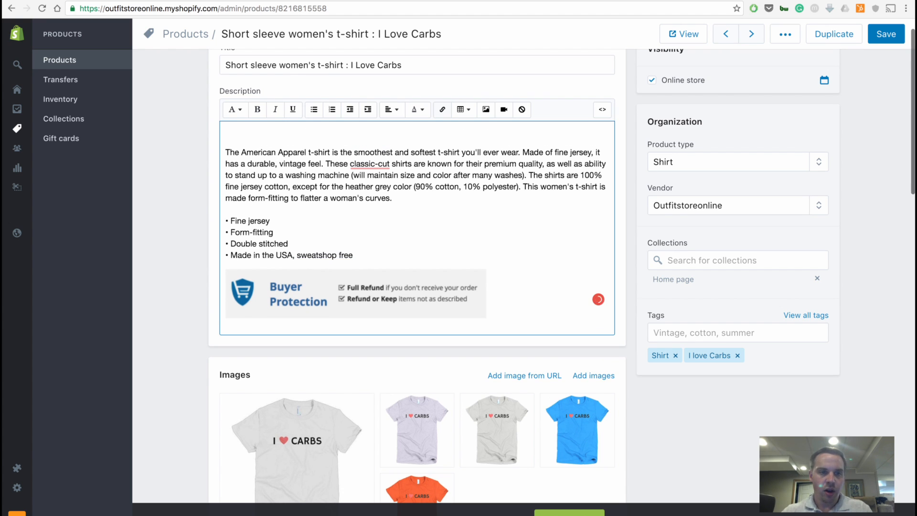
{"action": "type", "text": "Only "}
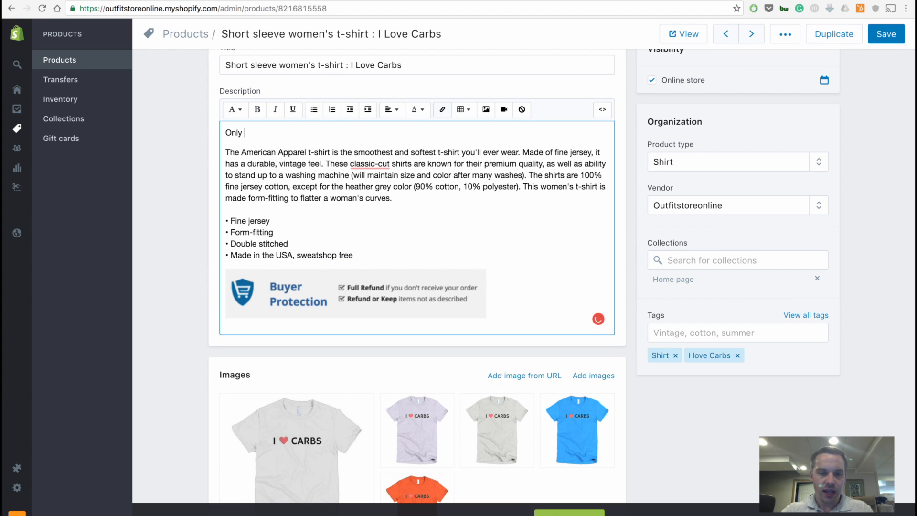
{"action": "type", "text": "8 Lef"}
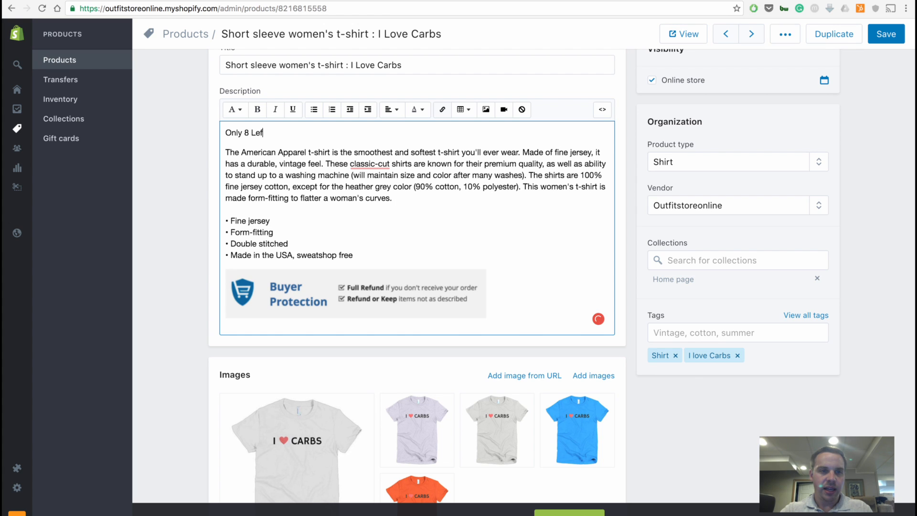
{"action": "type", "text": "t in Stock!"}
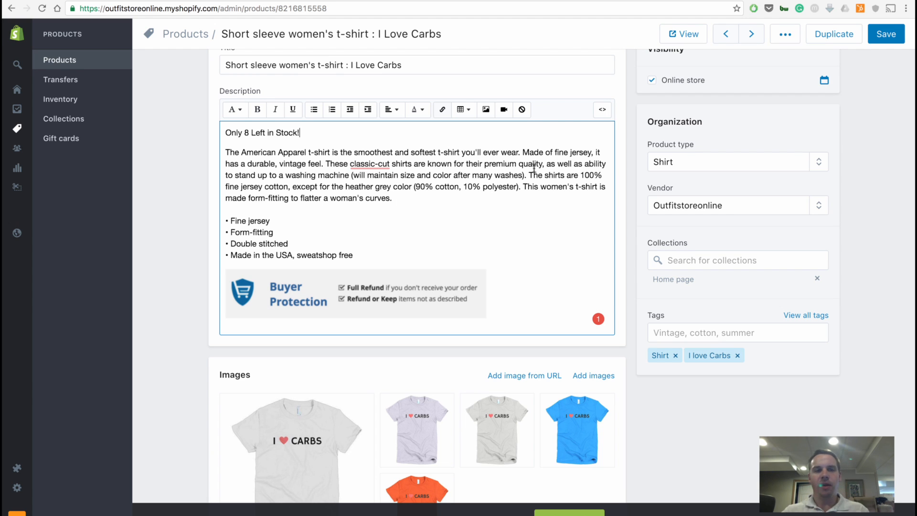
Italicize the number 8 in the stock line at the start of the product description.
{"action": "left_click", "coordinate": [249, 133]}
{"action": "double_click", "coordinate": [247, 133]}
{"action": "left_click", "coordinate": [282, 114]}
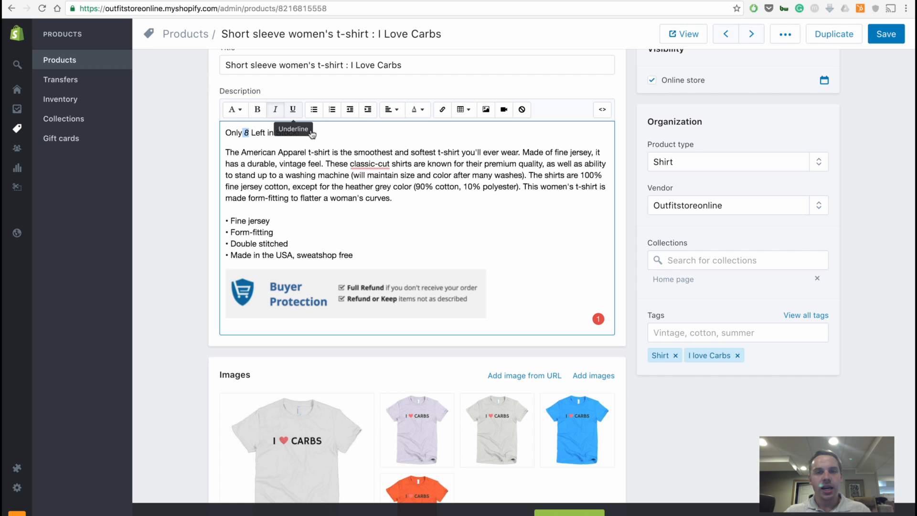
{"action": "scroll", "coordinate": [602, 317], "scroll_direction": "down", "scroll_amount": 3}
{"action": "mouse_move", "coordinate": [603, 318]}
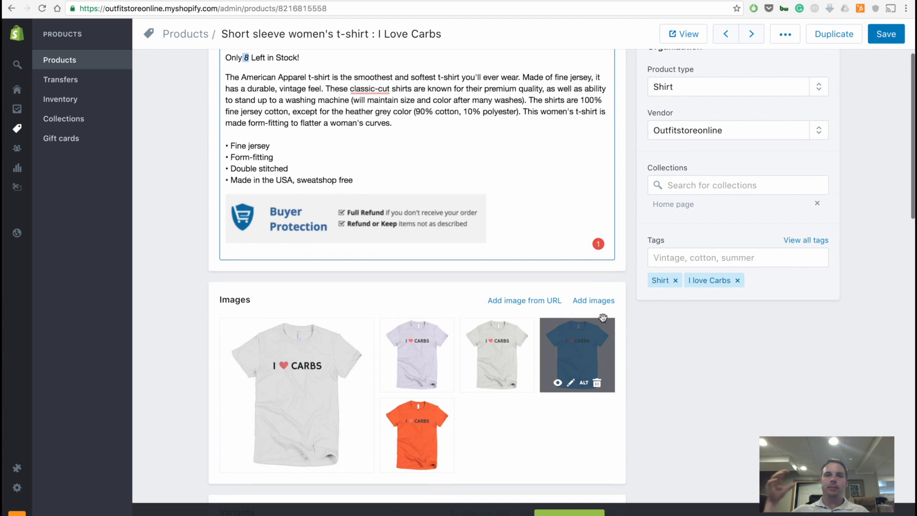